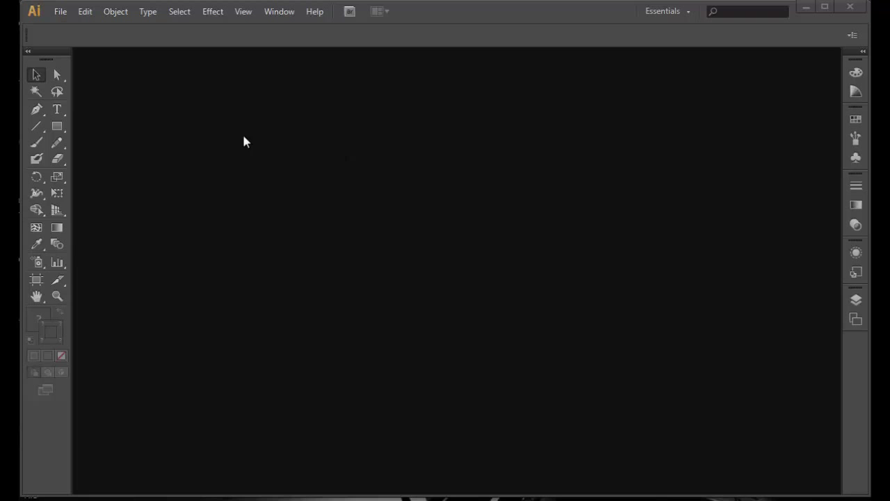
Start a new document named 3d_egg, keeping the 800 × 600 px size
click(61, 12)
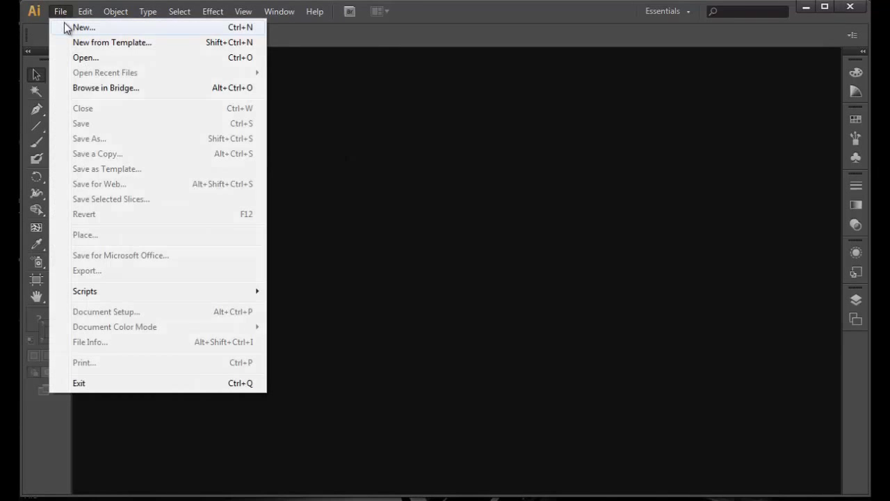
click(68, 26)
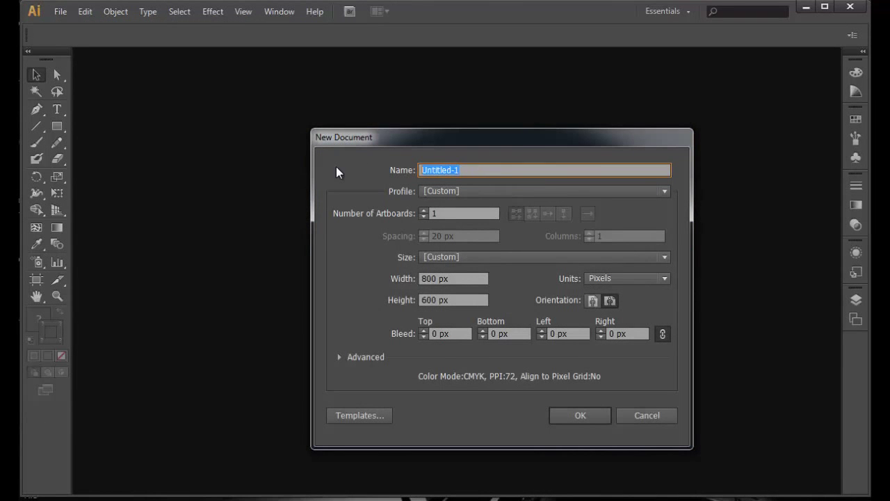
text(3d_egg)
click(465, 212)
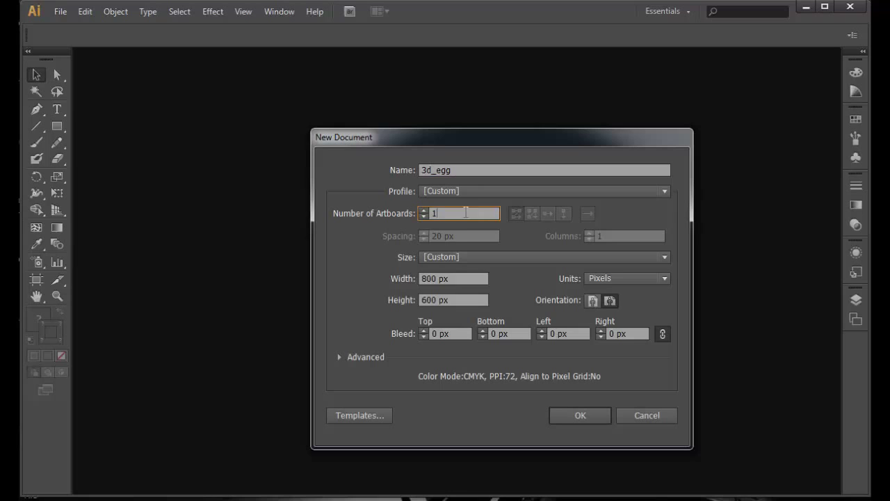
key(Tab)
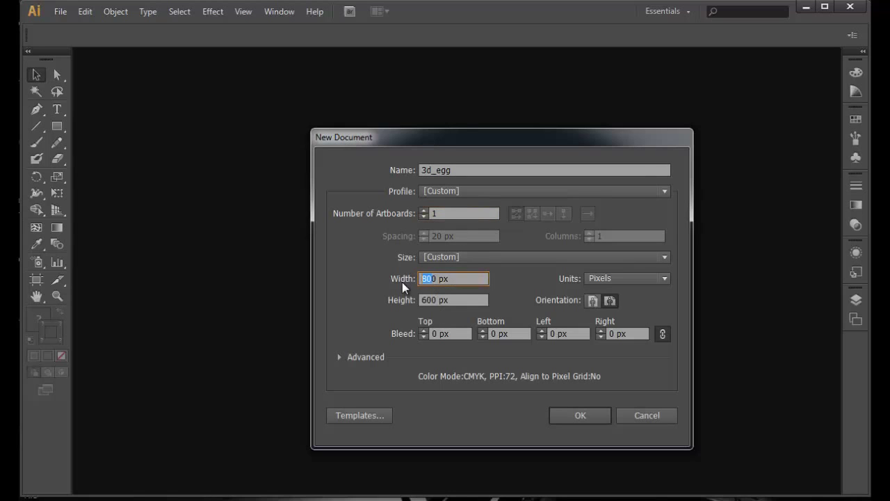
key(Tab)
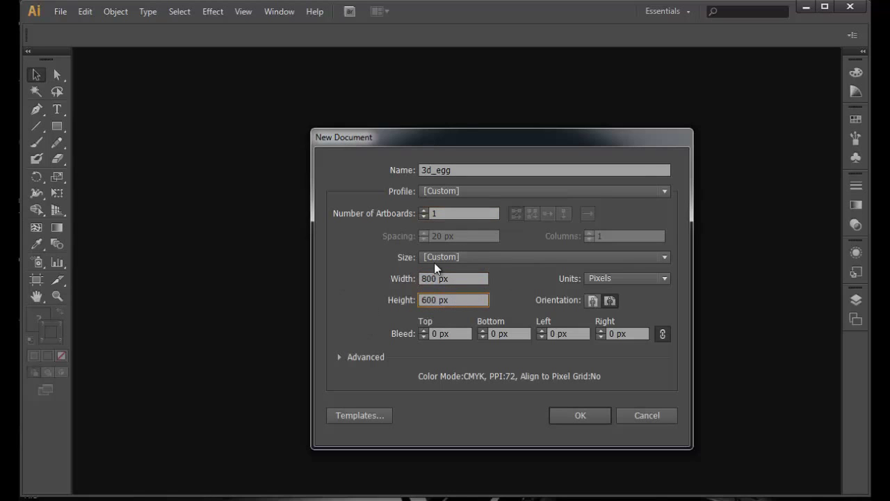
click(460, 280)
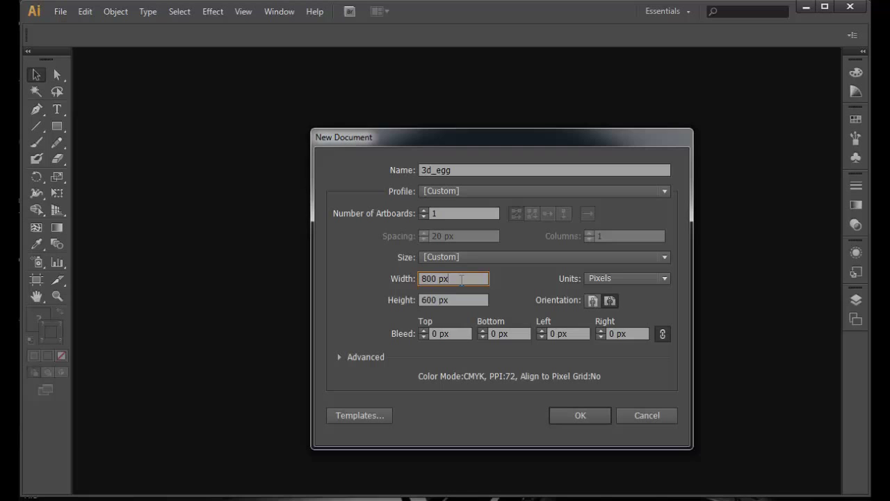
Keep the Screen (72 ppi) raster effects resolution under Advanced and create the document
click(339, 357)
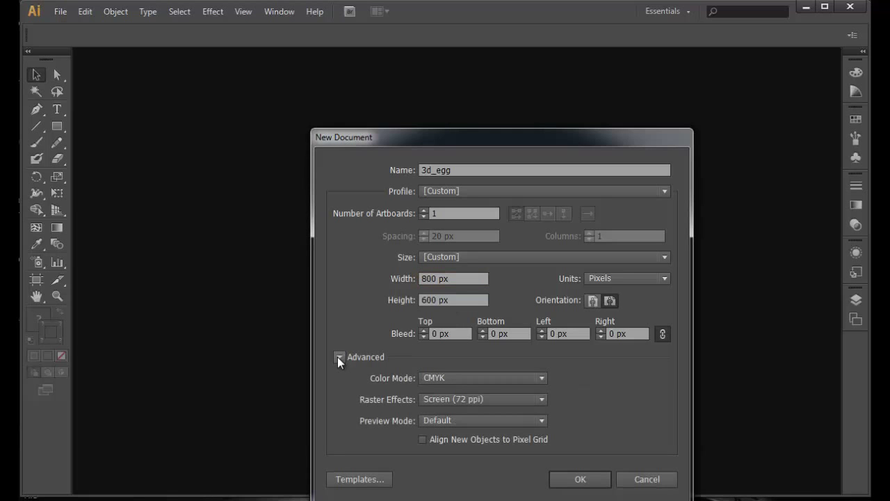
click(468, 400)
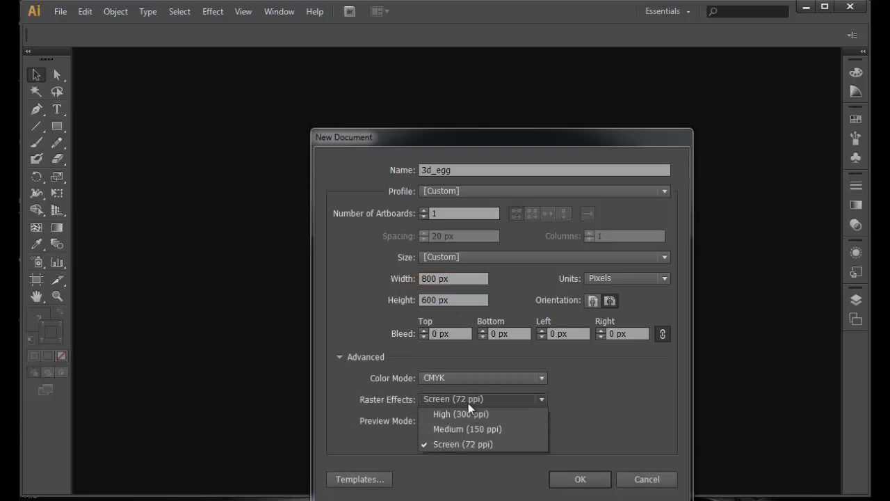
click(468, 442)
click(341, 357)
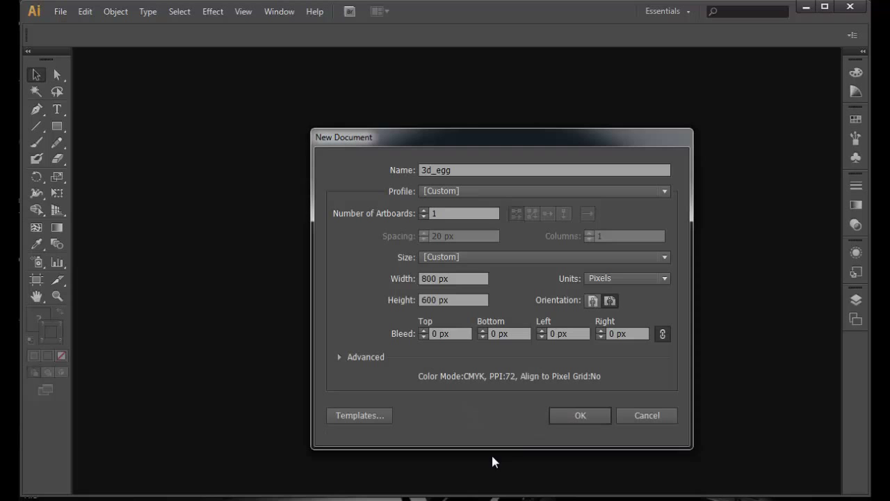
click(571, 420)
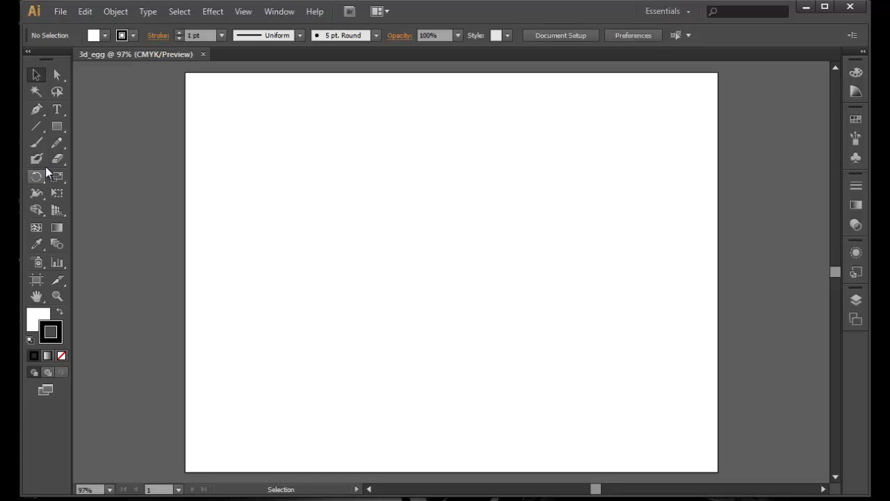
click(37, 111)
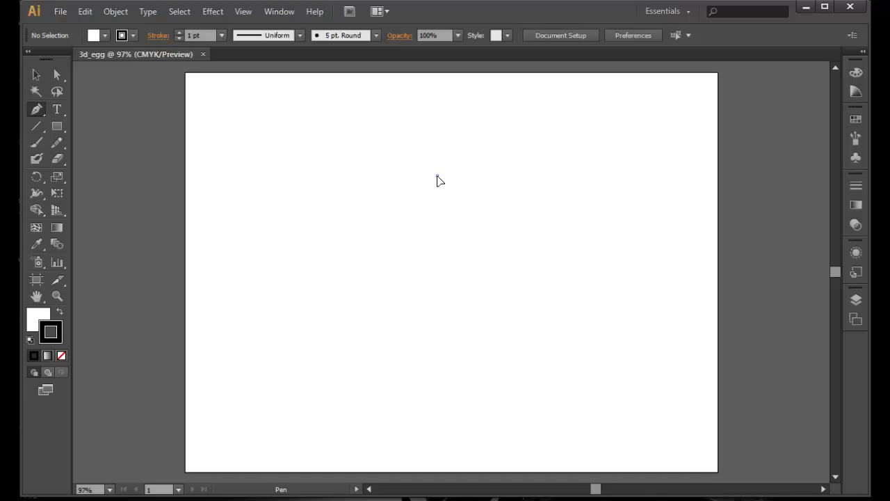
Draw a two-anchor half-egg curve with the Pen tool near the artboard centre
drag(438, 176, 482, 176)
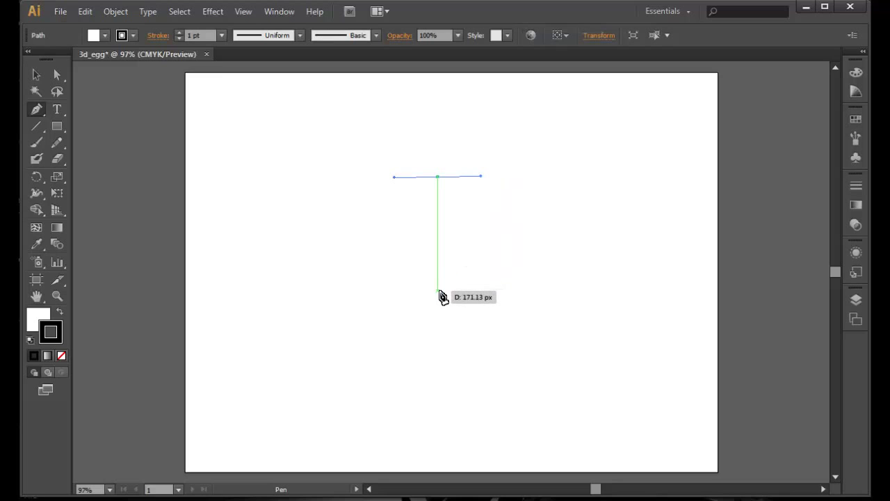
click(438, 291)
drag(439, 295, 351, 291)
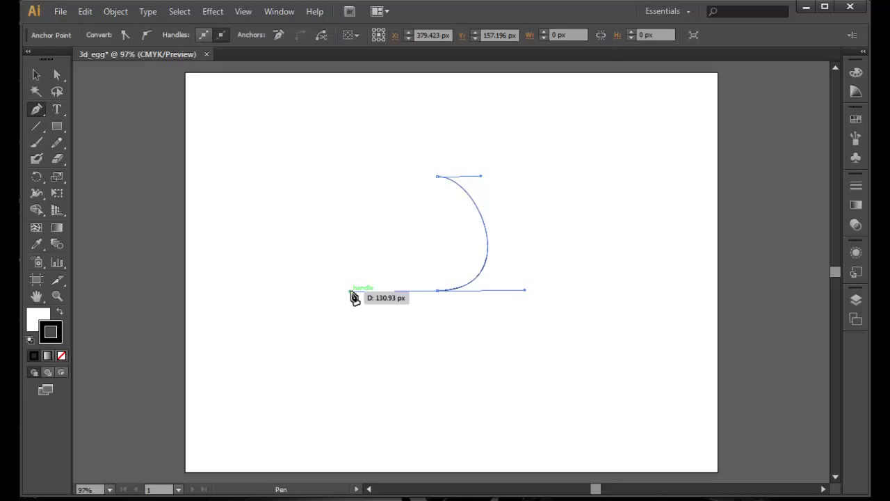
Select the curve and enlarge it by its bounding-box corner into a taller profile
key(v)
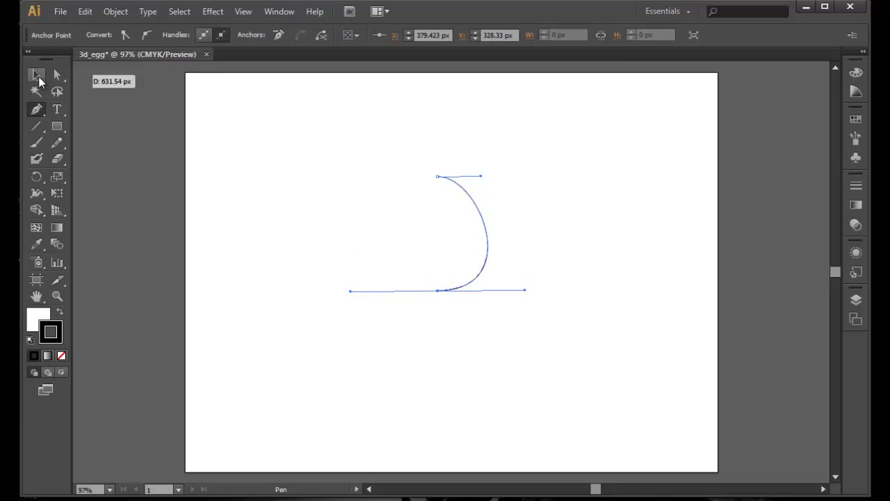
click(473, 252)
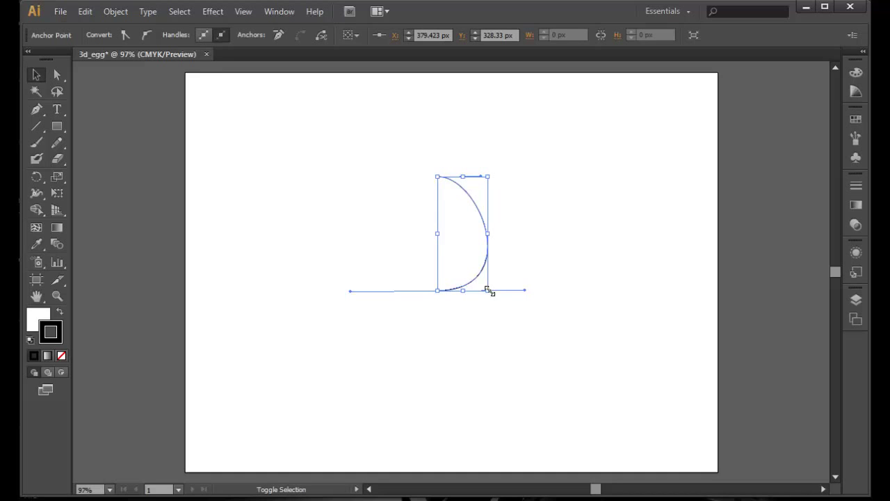
drag(489, 292, 533, 351)
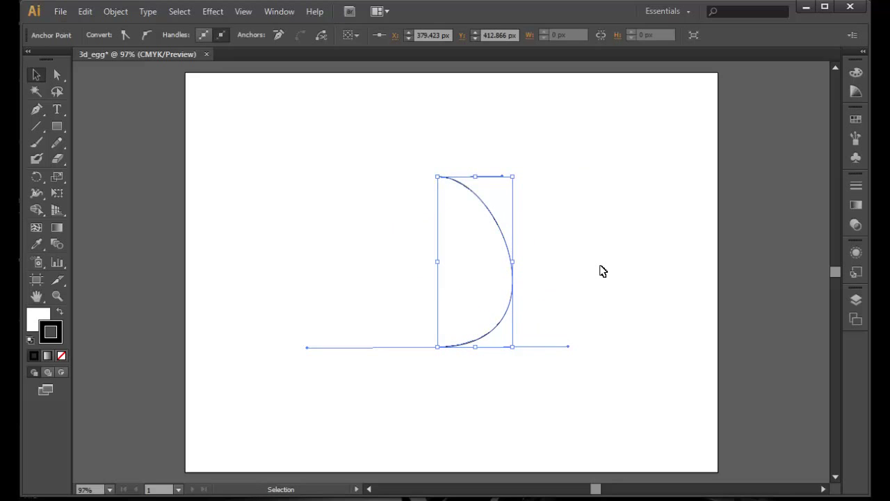
Apply a 3D Revolve effect at 360° with Plastic Shading to the half-egg curve
click(600, 271)
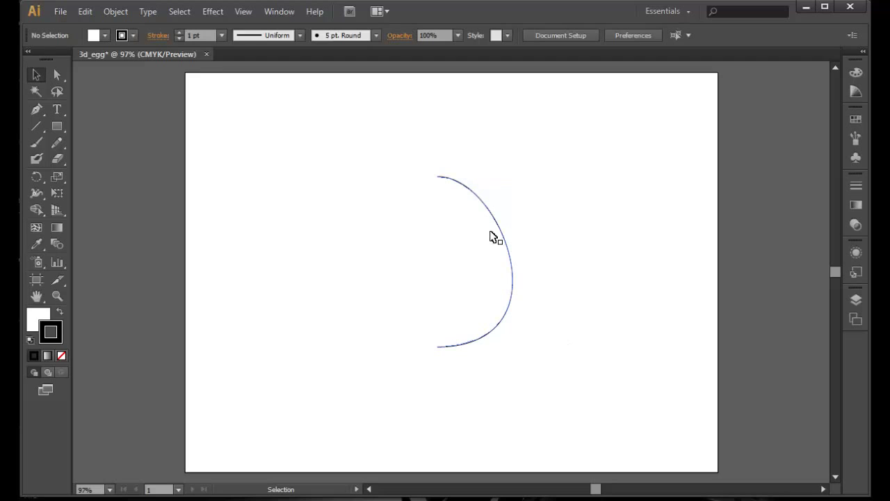
click(507, 247)
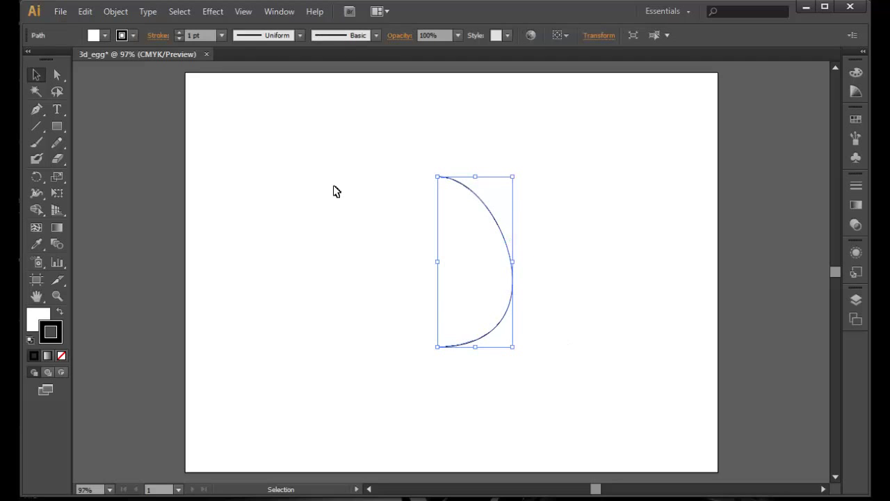
click(212, 12)
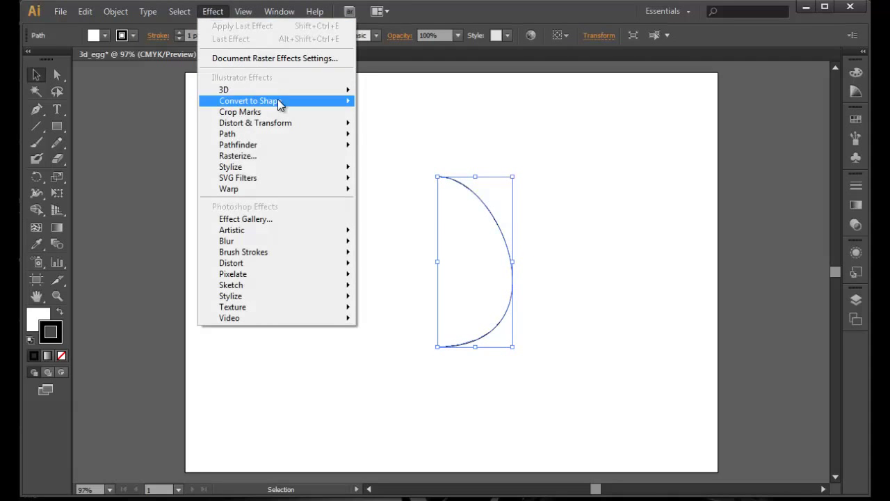
mouse_move(285, 90)
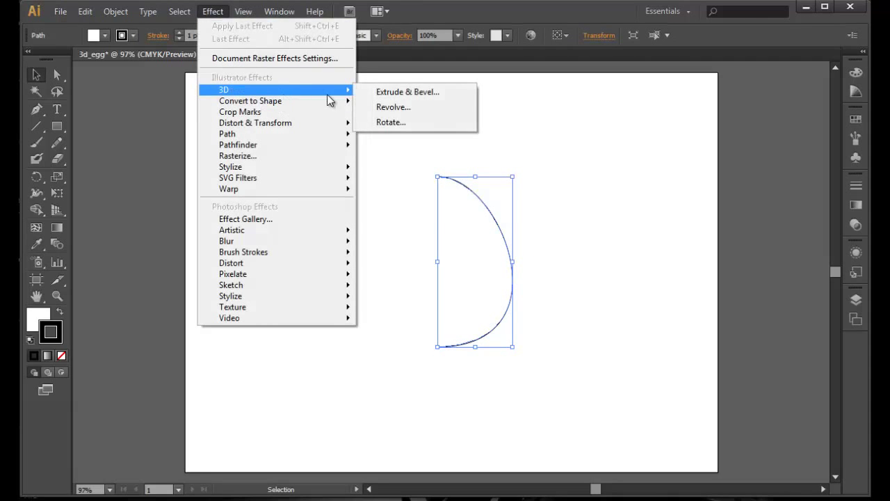
click(394, 110)
drag(711, 84, 750, 103)
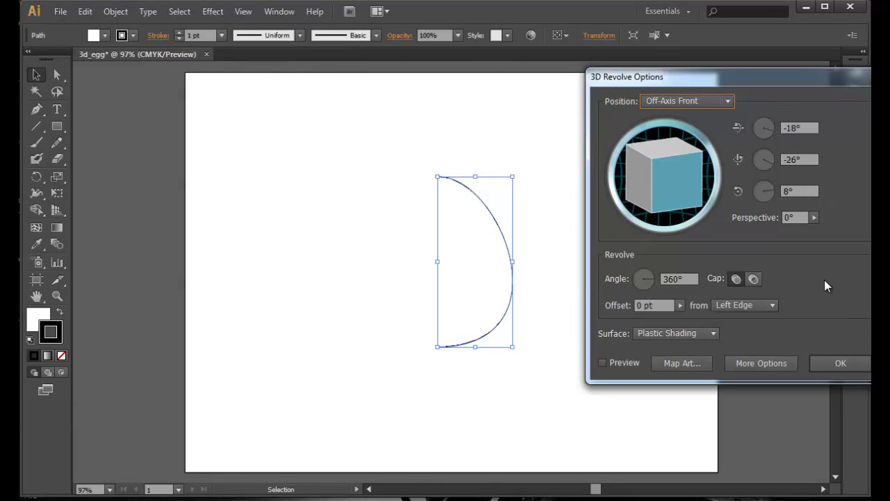
click(604, 363)
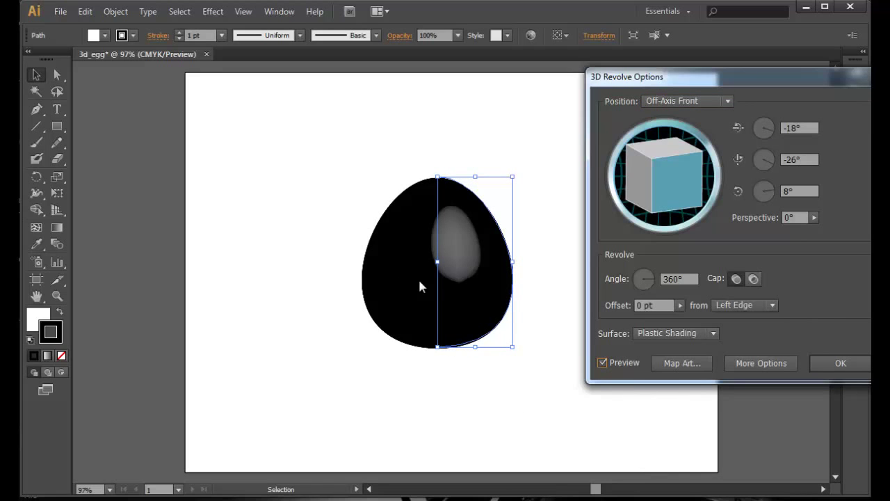
click(846, 361)
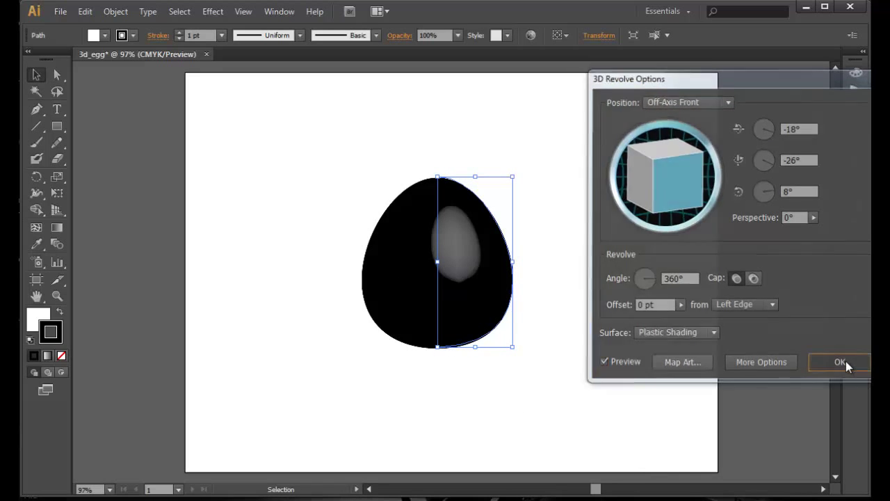
click(283, 288)
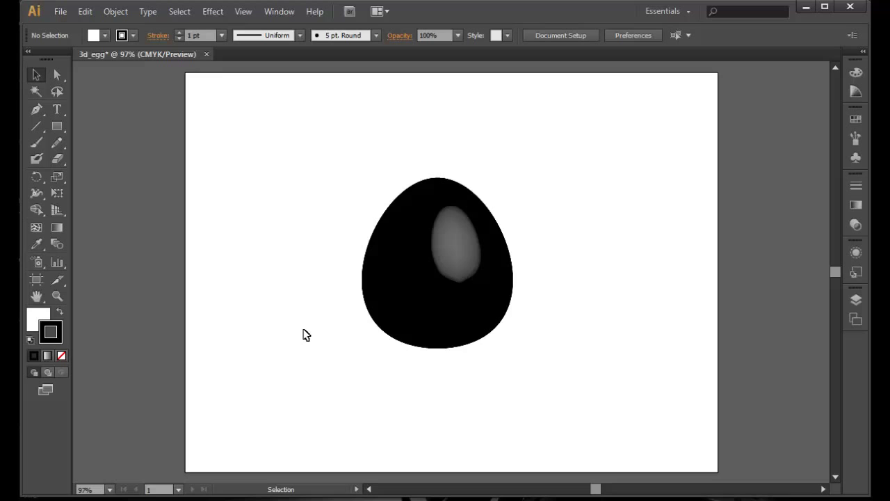
Narrow the half-egg path's bounding box slightly so the egg gets thinner
click(449, 317)
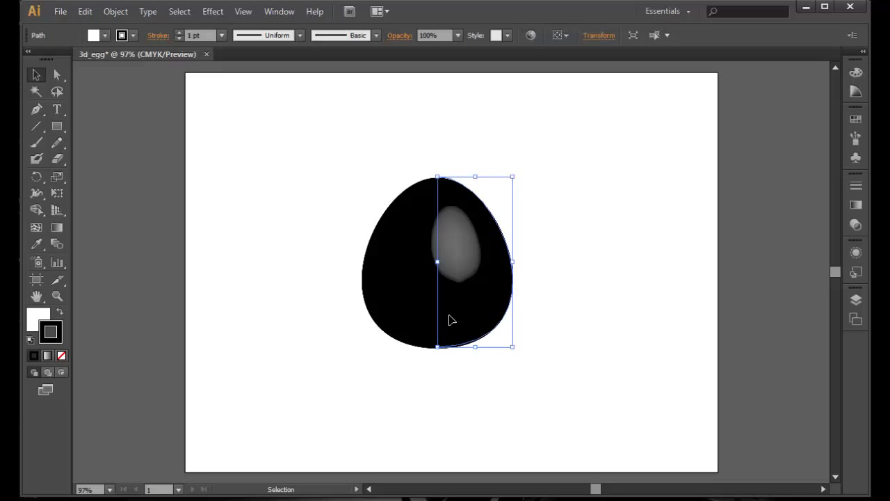
drag(513, 261, 507, 262)
click(489, 432)
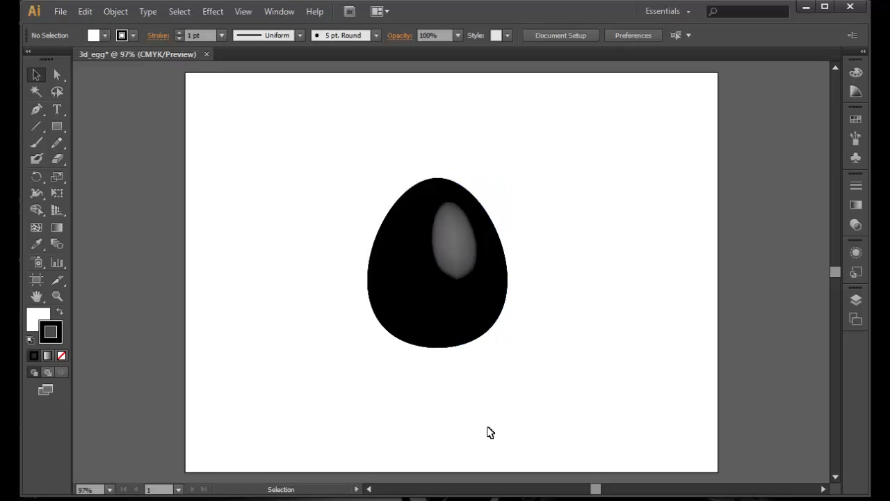
With Direct Selection, reshape the top and bottom anchor handles and raise the bottom point slightly
click(480, 315)
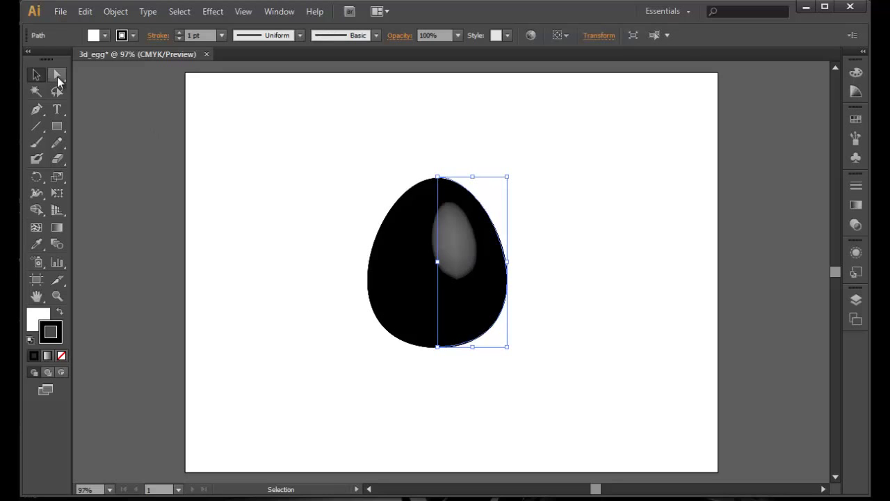
click(55, 74)
click(438, 178)
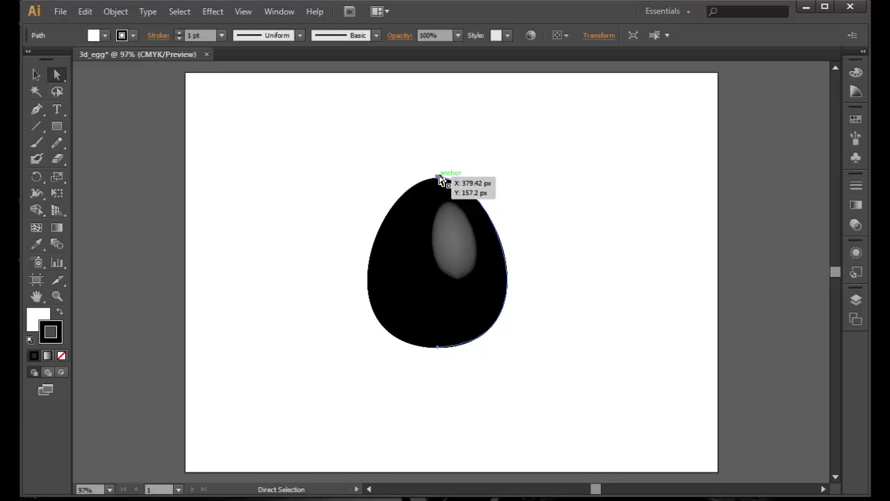
drag(499, 177, 516, 178)
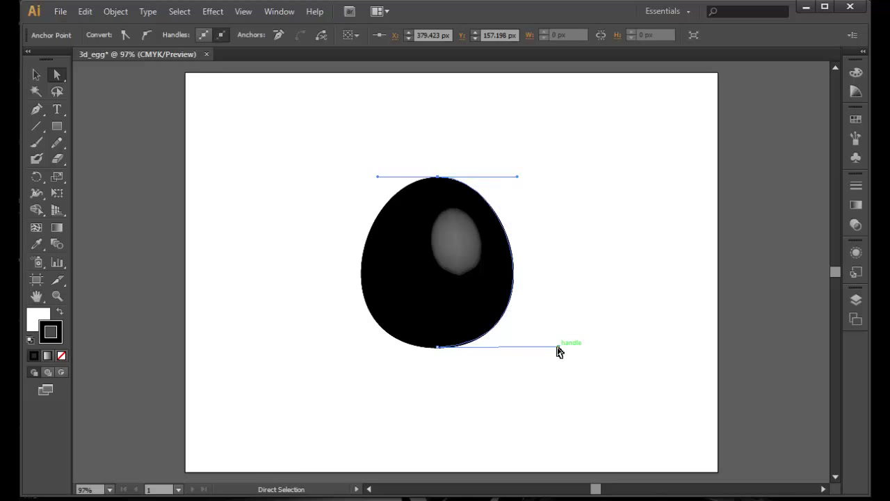
drag(554, 347, 541, 348)
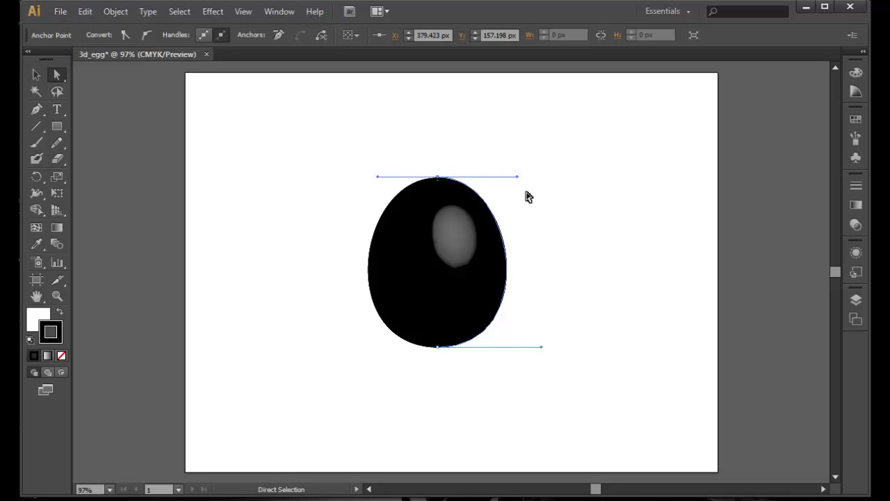
drag(519, 178, 502, 179)
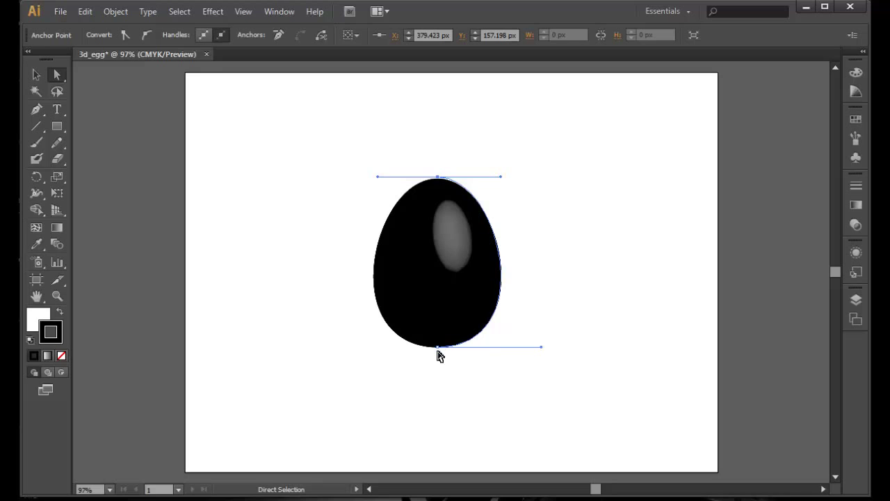
drag(438, 347, 437, 336)
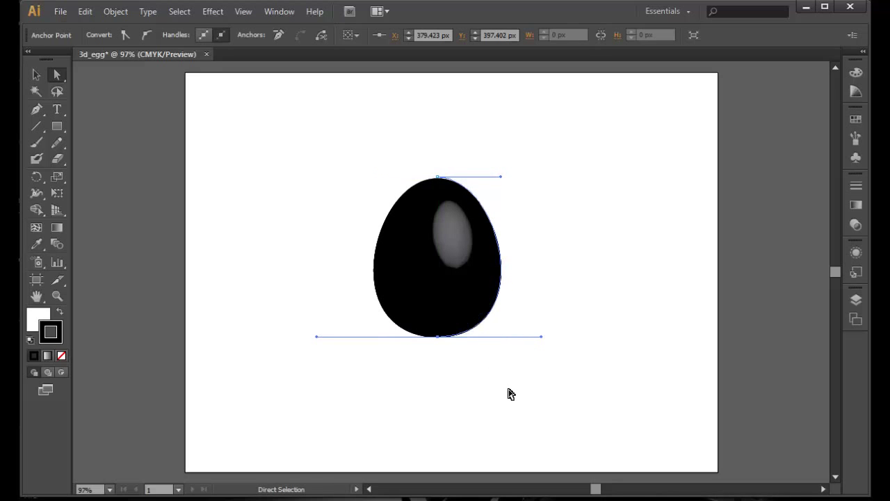
click(615, 244)
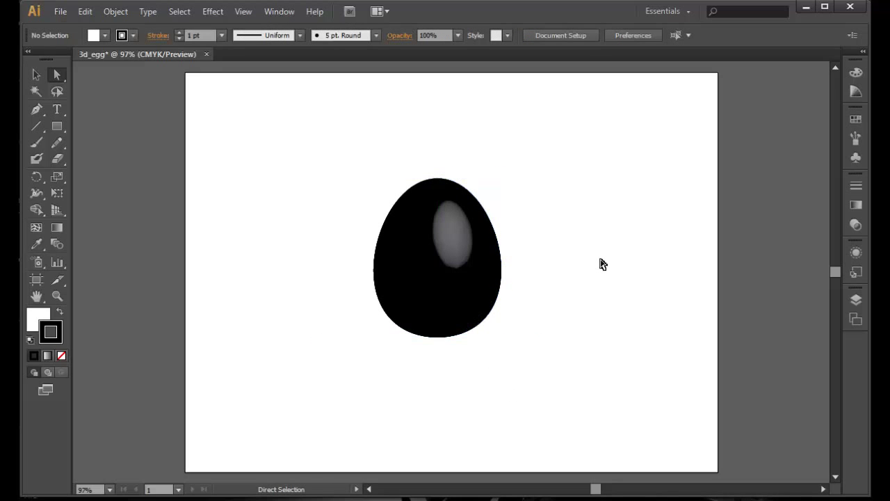
Give the half-egg path a CMYK Yellow stroke so the revolved egg turns yellow
click(35, 75)
click(432, 291)
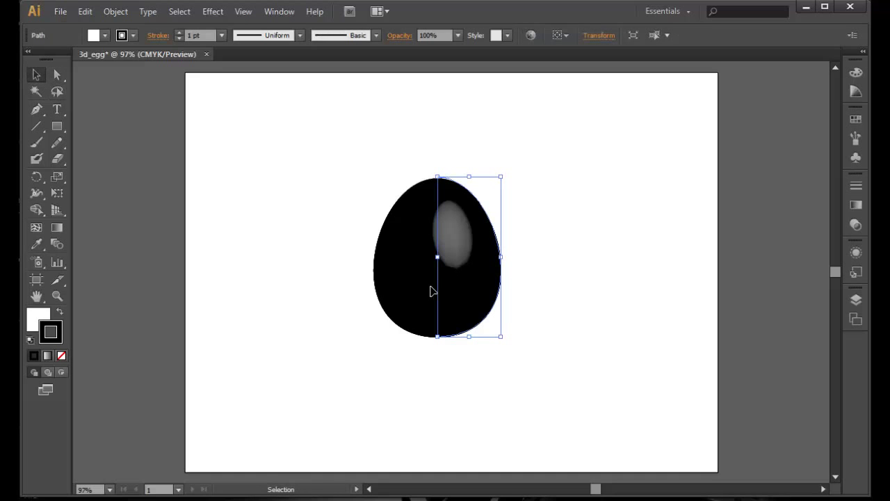
click(135, 39)
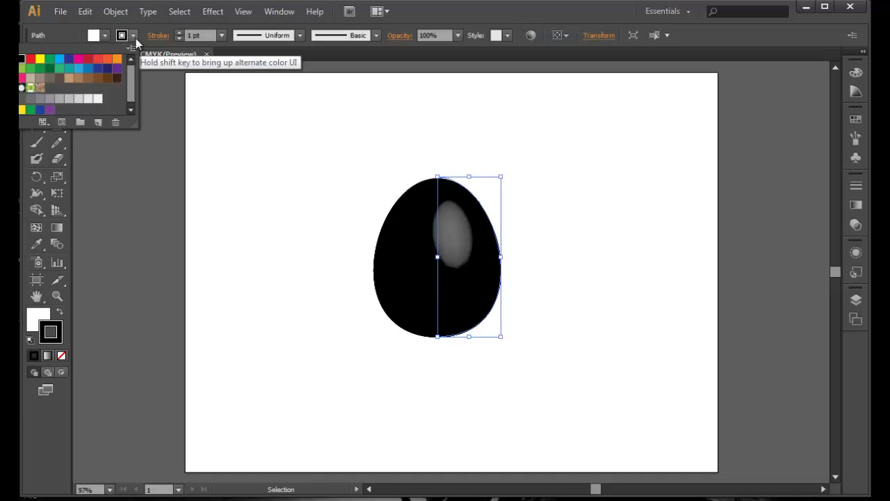
click(40, 60)
click(186, 254)
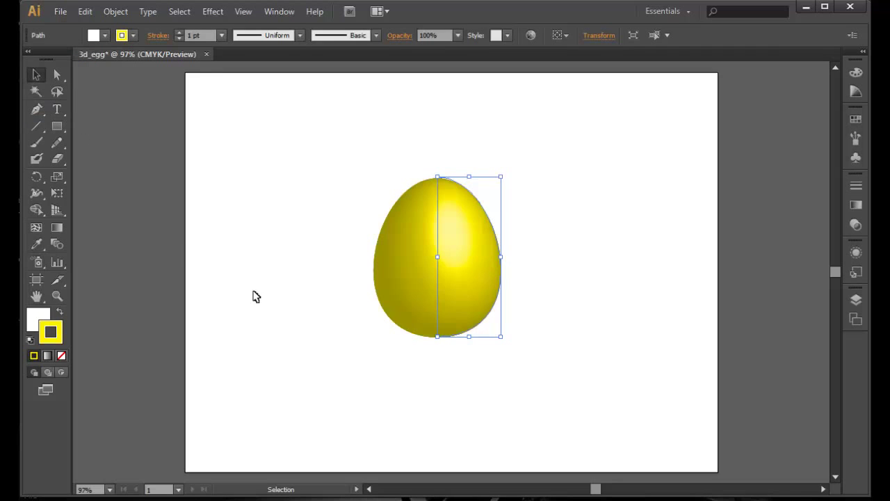
click(257, 295)
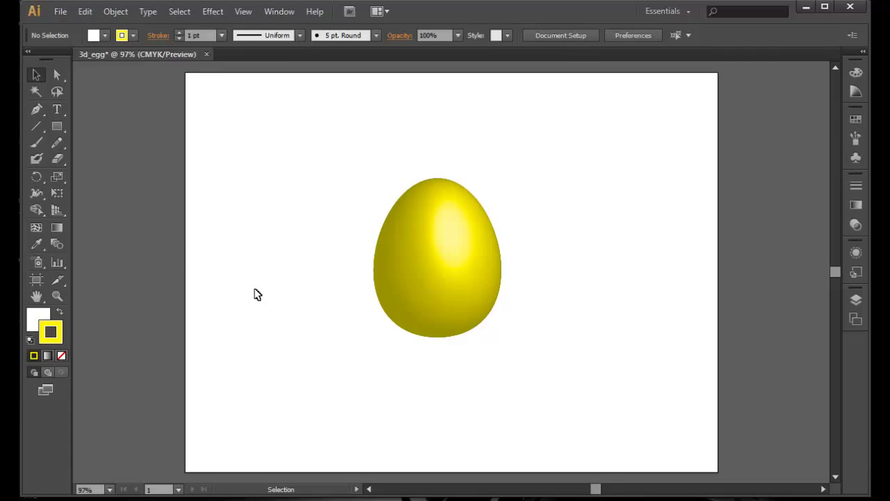
Type 'Happy Easter' below the egg, fixing the missing 's'
click(57, 109)
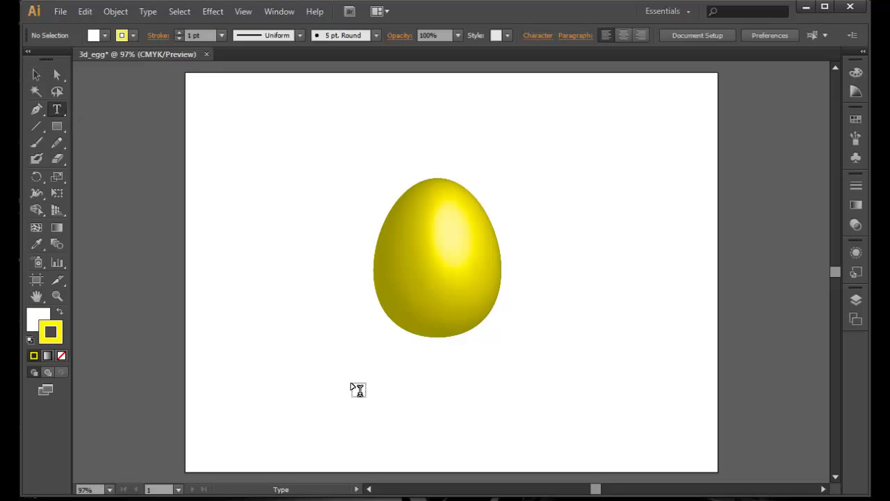
click(355, 390)
text(Happy Eater)
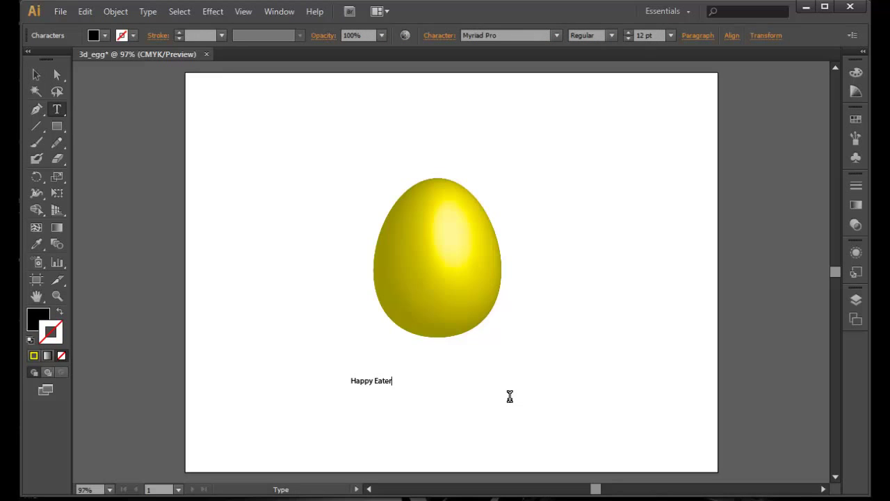
key(Left)
key(Left)
key(Left)
text(s)
Set the Happy Easter text's font to Century Gothic
click(32, 79)
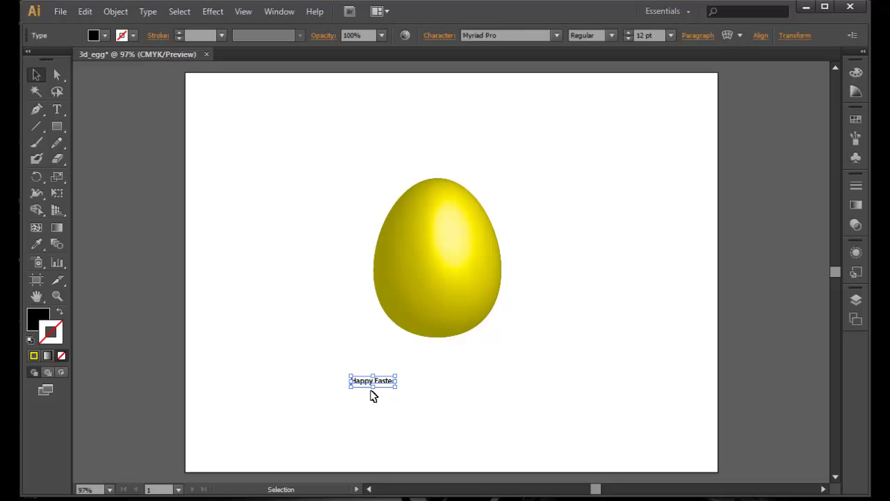
click(387, 409)
click(383, 383)
click(519, 36)
text(Century)
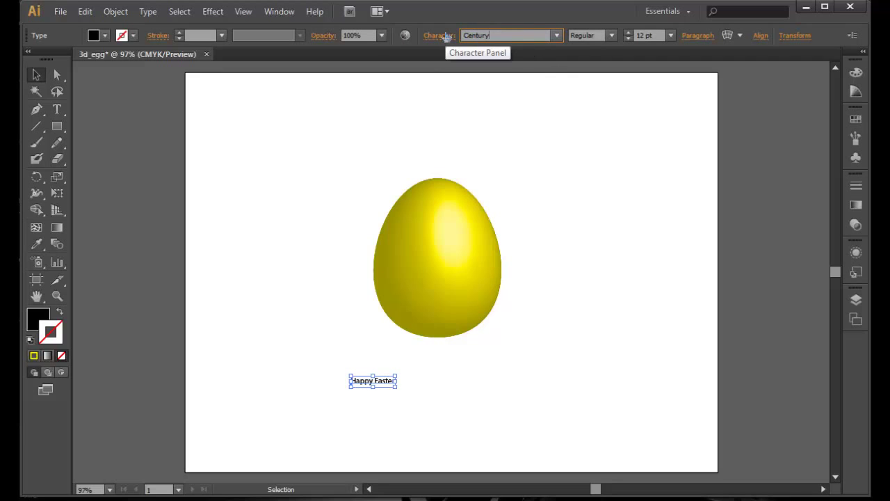
key(Return)
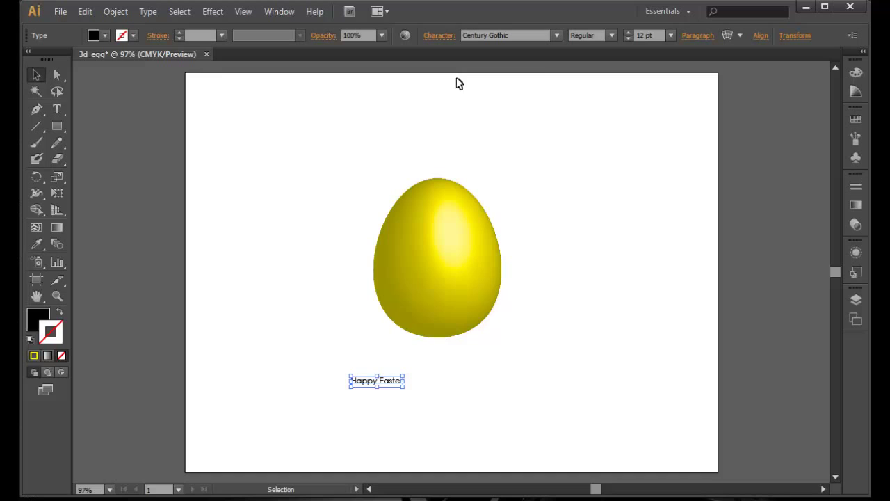
Enlarge the Happy Easter text and move it up toward the egg
drag(404, 385, 545, 441)
click(569, 410)
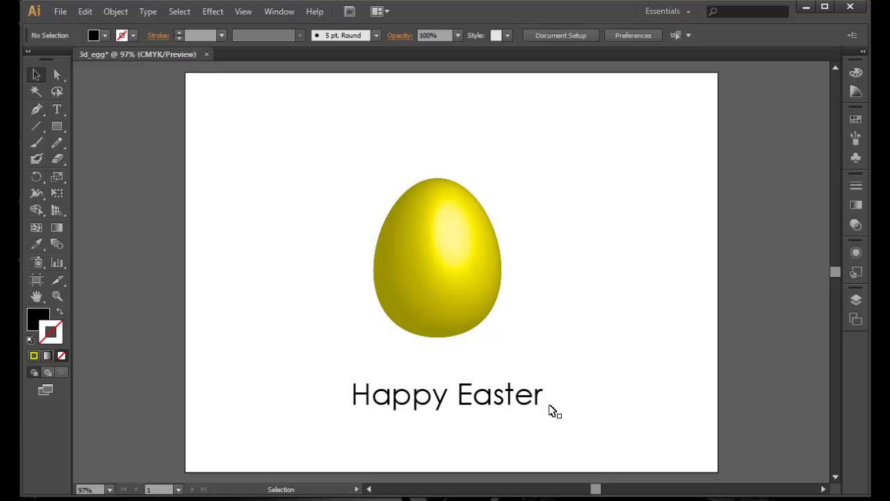
drag(497, 403, 489, 370)
Nudge the 'Happy Easter' caption so it is centred directly under the egg
click(629, 384)
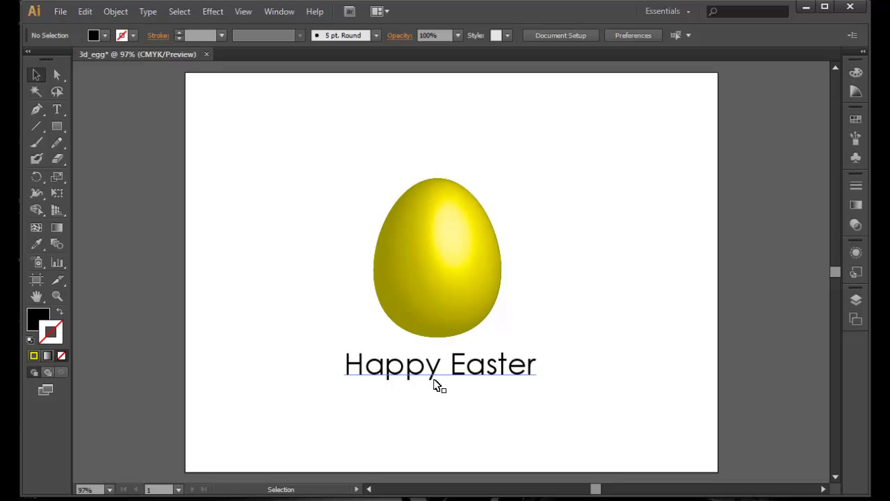
drag(418, 354, 445, 369)
click(505, 364)
click(481, 425)
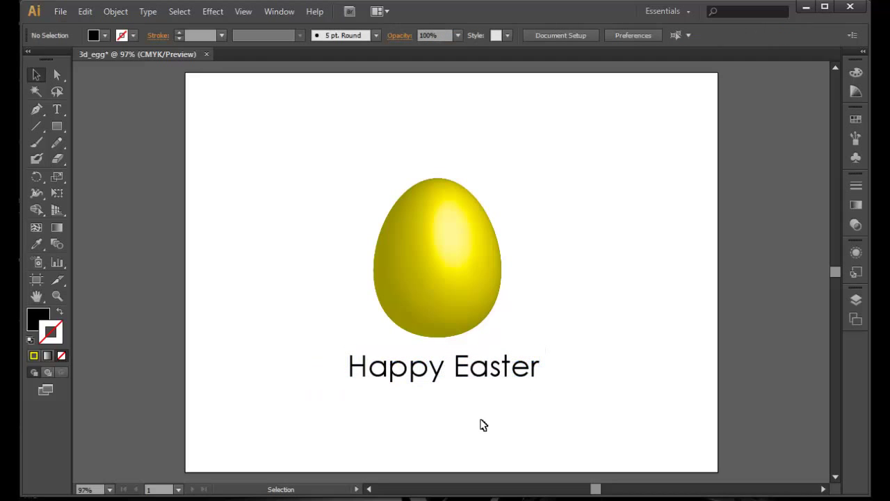